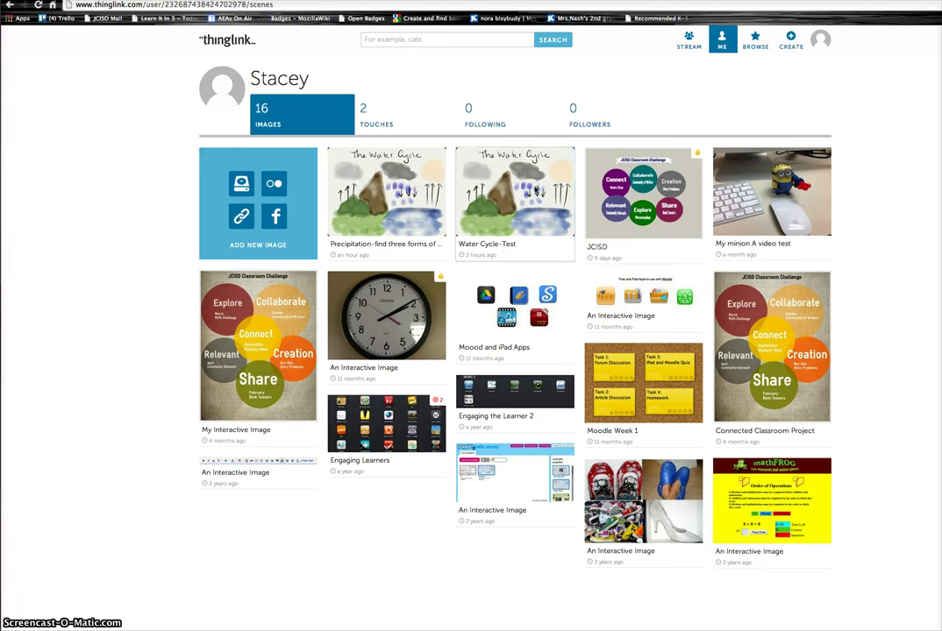
# Open the Water Cycle-Test image and preview the content attached to its tags.
pyautogui.click(506, 190)
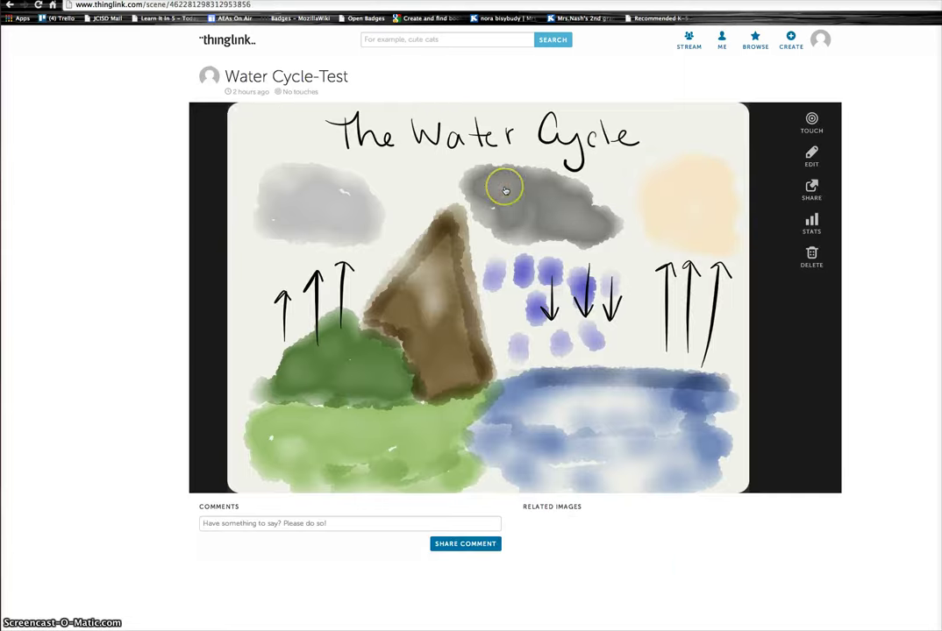
pyautogui.moveTo(310, 201)
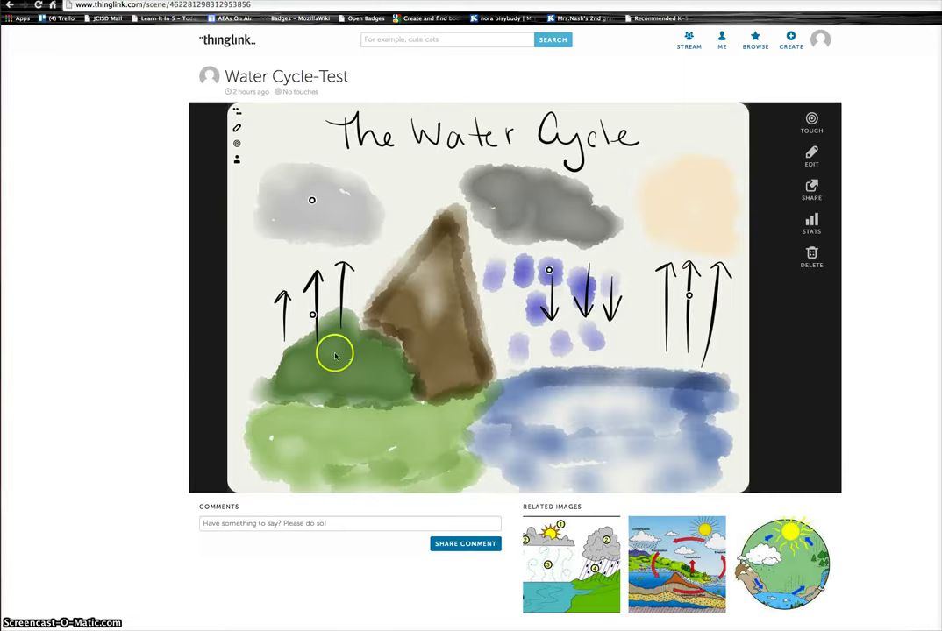
pyautogui.moveTo(311, 314)
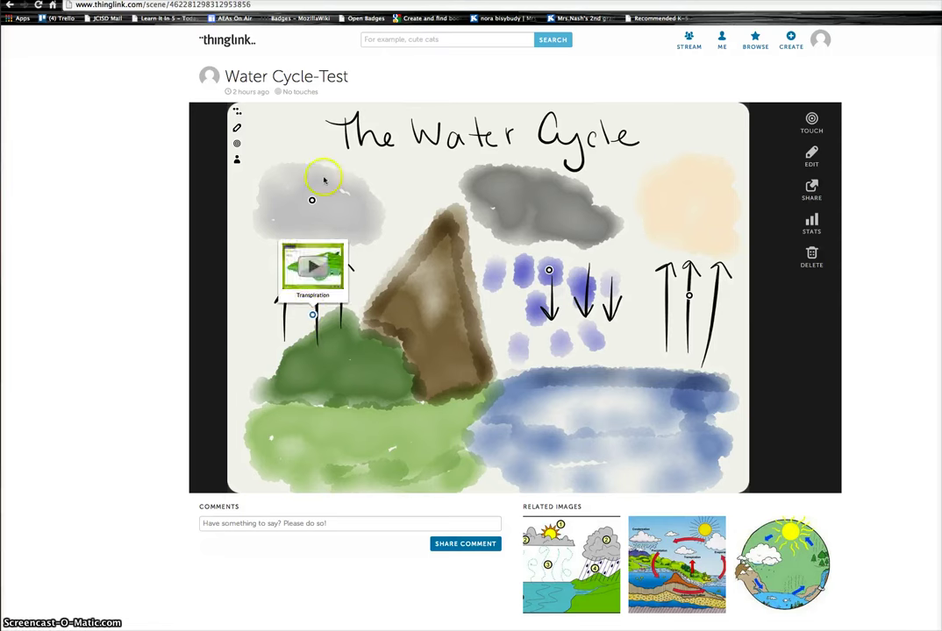
pyautogui.moveTo(544, 263)
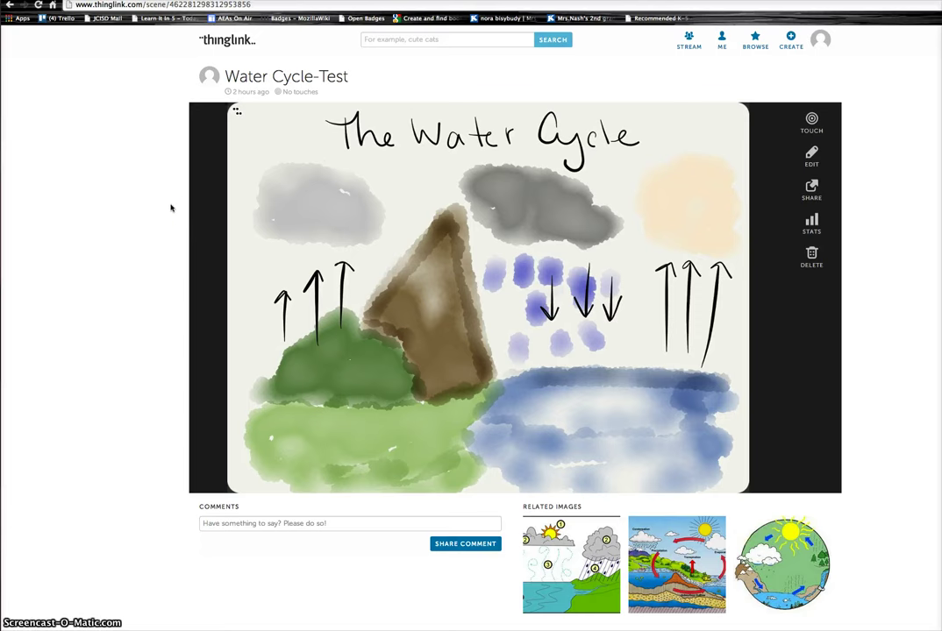
# Open the image creation page and read the help on uploading images from the hard drive.
pyautogui.click(224, 51)
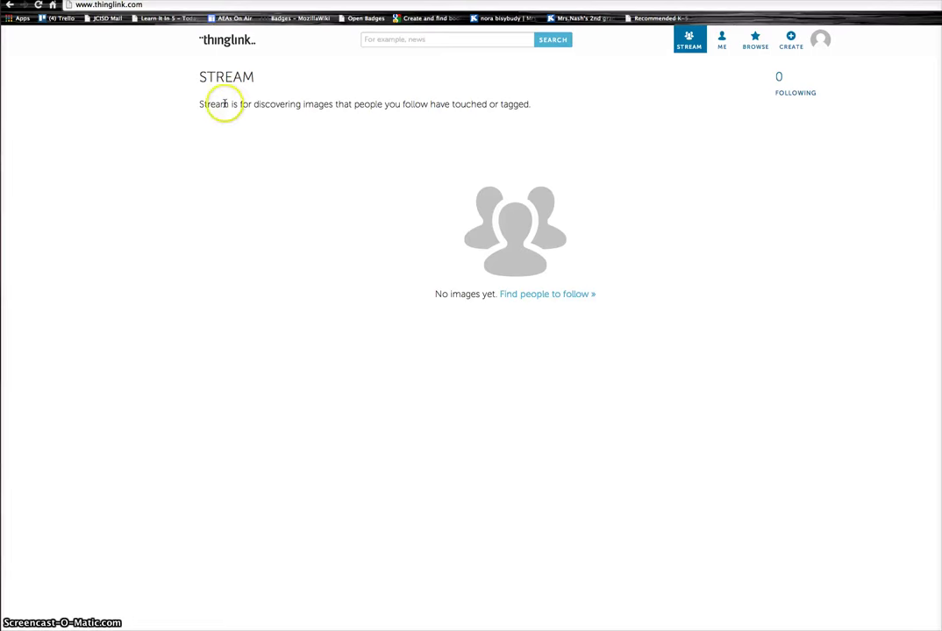
pyautogui.click(789, 38)
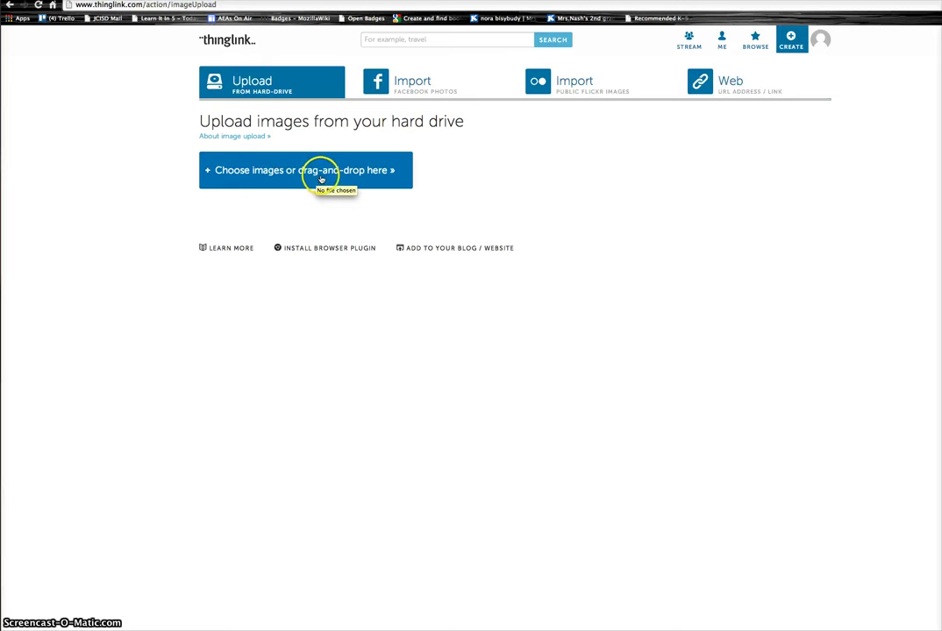
pyautogui.click(228, 137)
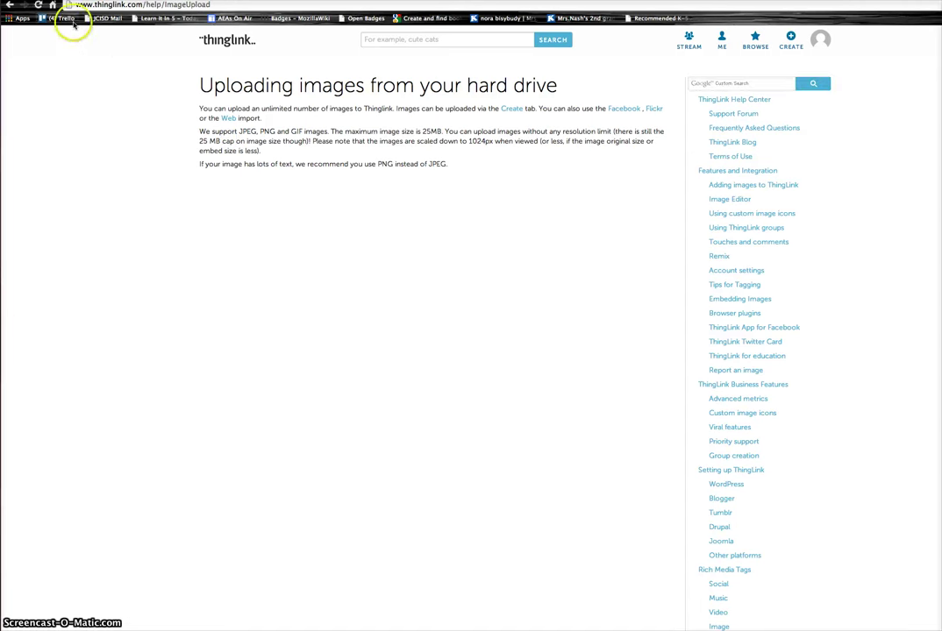
pyautogui.click(8, 5)
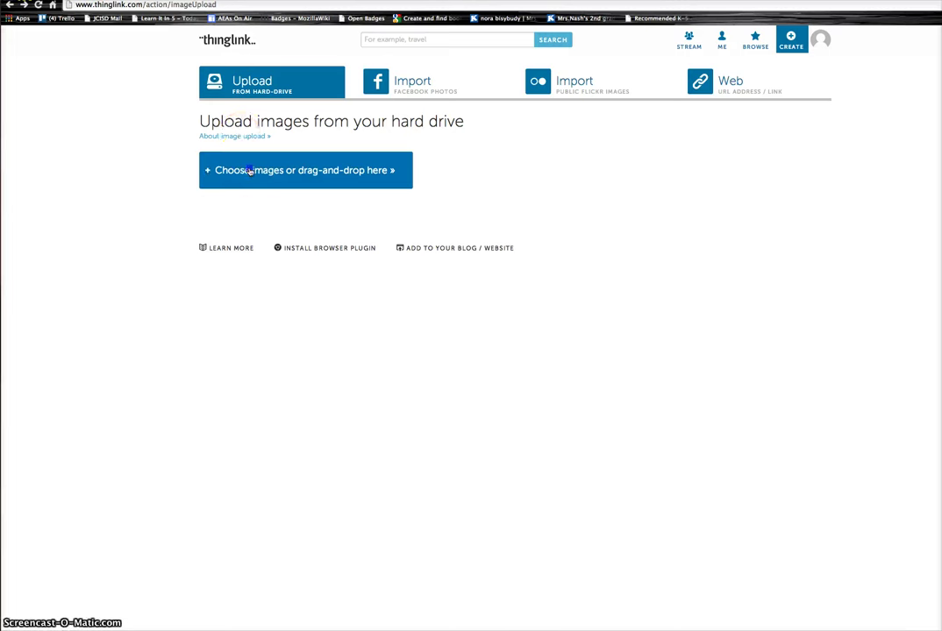
# Upload the water cycle drawing from the hard drive and close its editor without tagging.
pyautogui.click(246, 169)
pyautogui.click(481, 126)
pyautogui.click(669, 231)
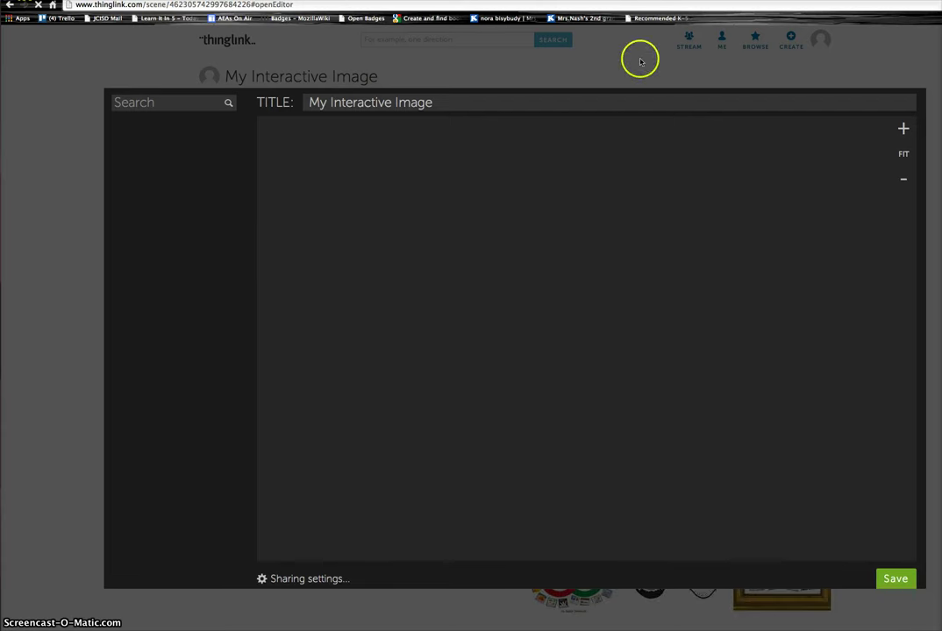
pyautogui.click(893, 578)
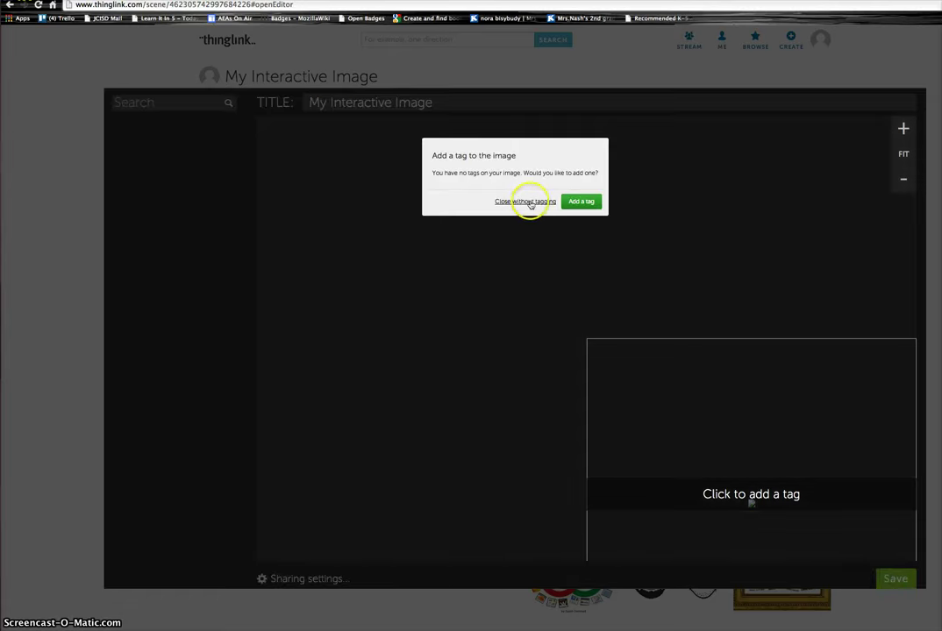
pyautogui.click(525, 201)
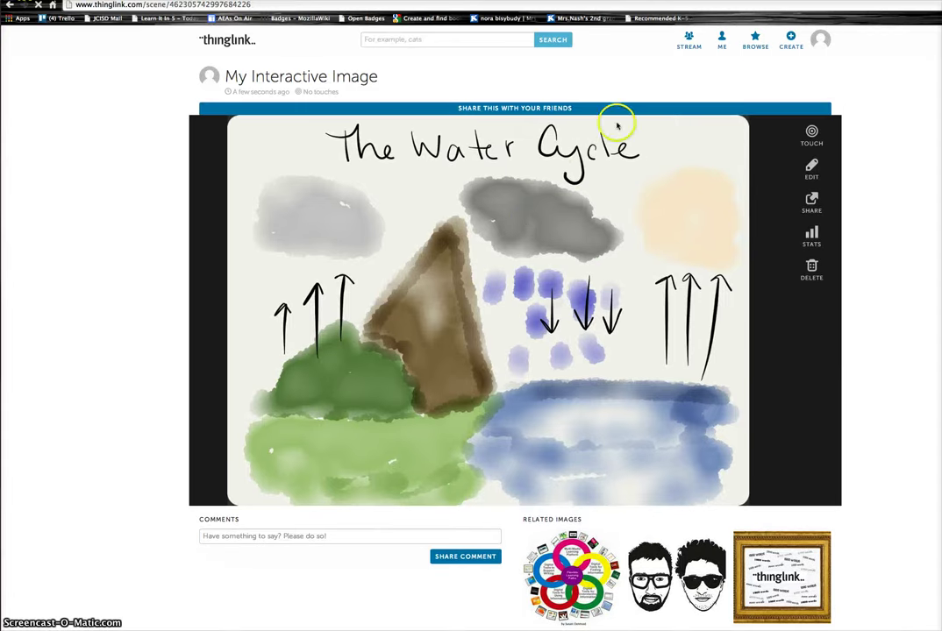
# Open the newly uploaded My Interactive Image from the profile's images for editing.
pyautogui.click(720, 41)
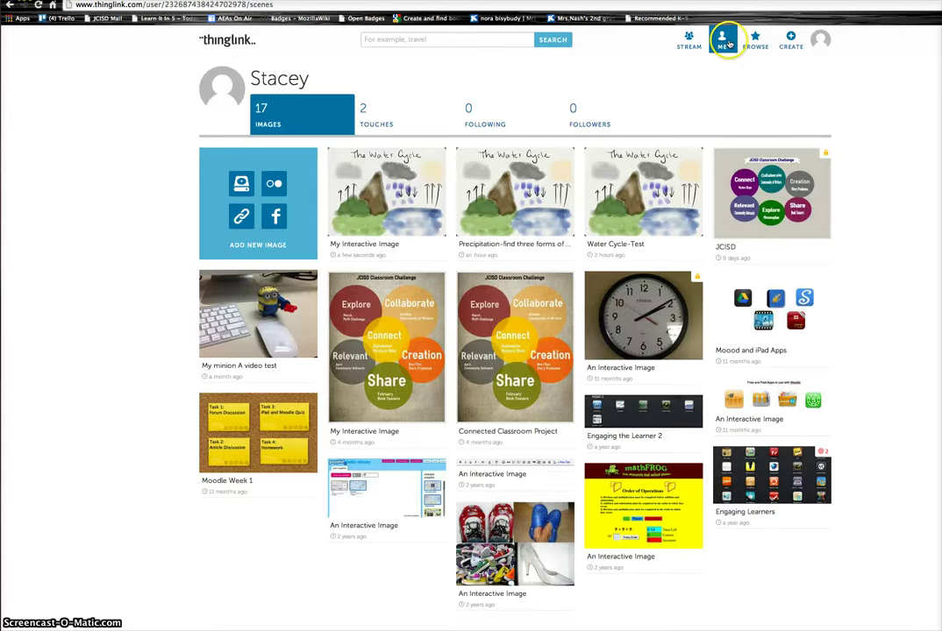
pyautogui.click(375, 188)
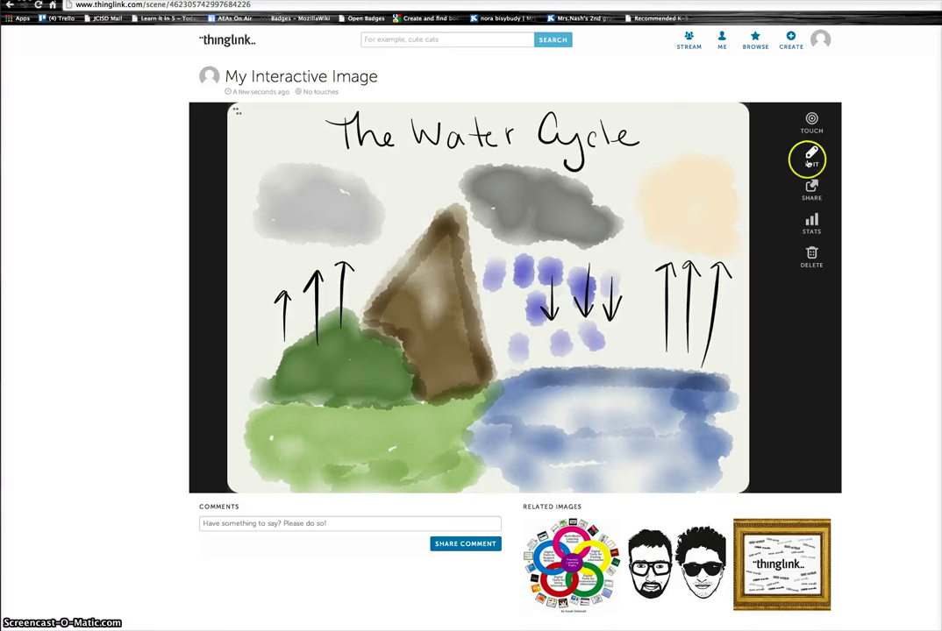
pyautogui.click(730, 351)
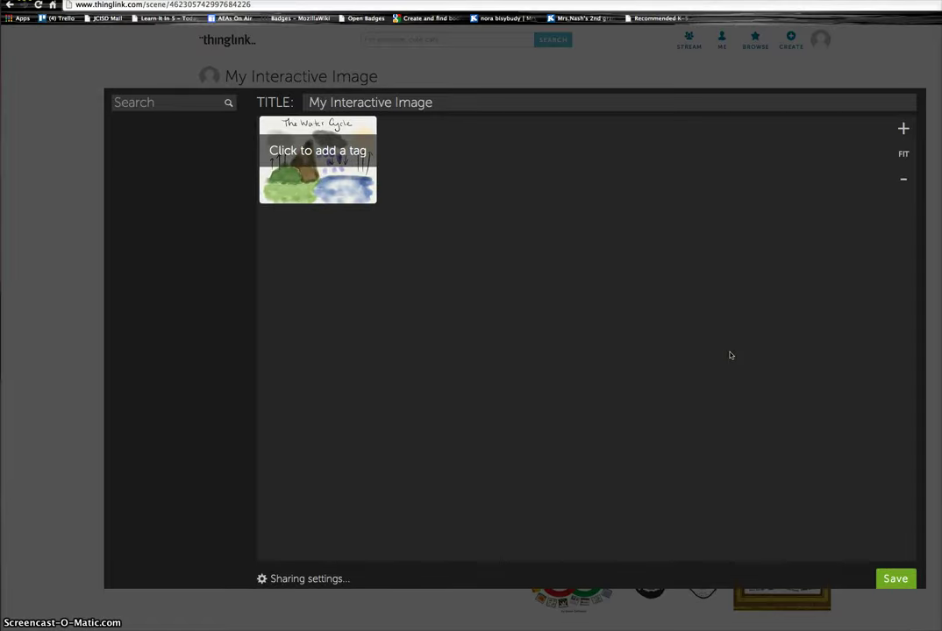
pyautogui.click(324, 176)
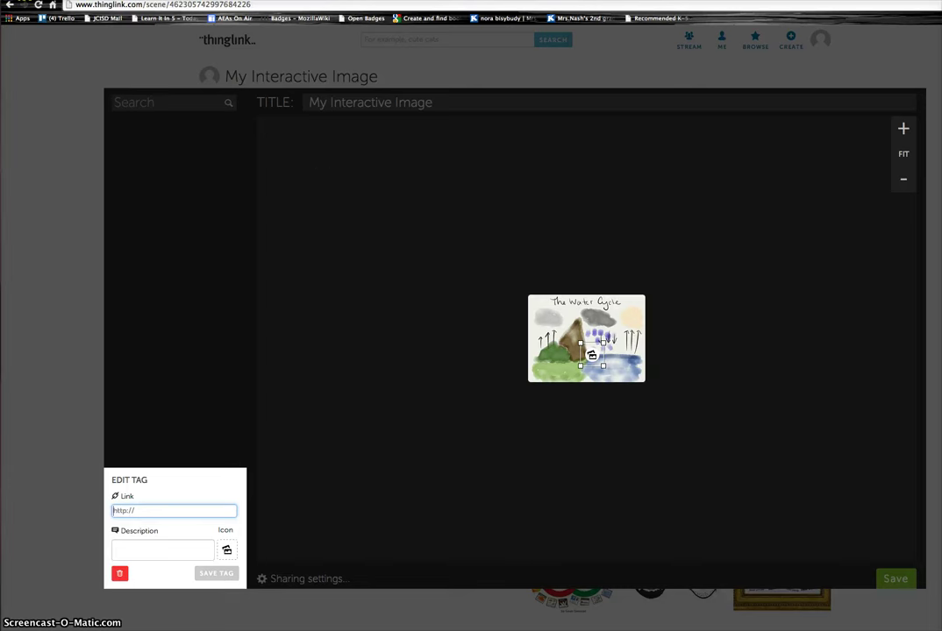
pyautogui.click(903, 153)
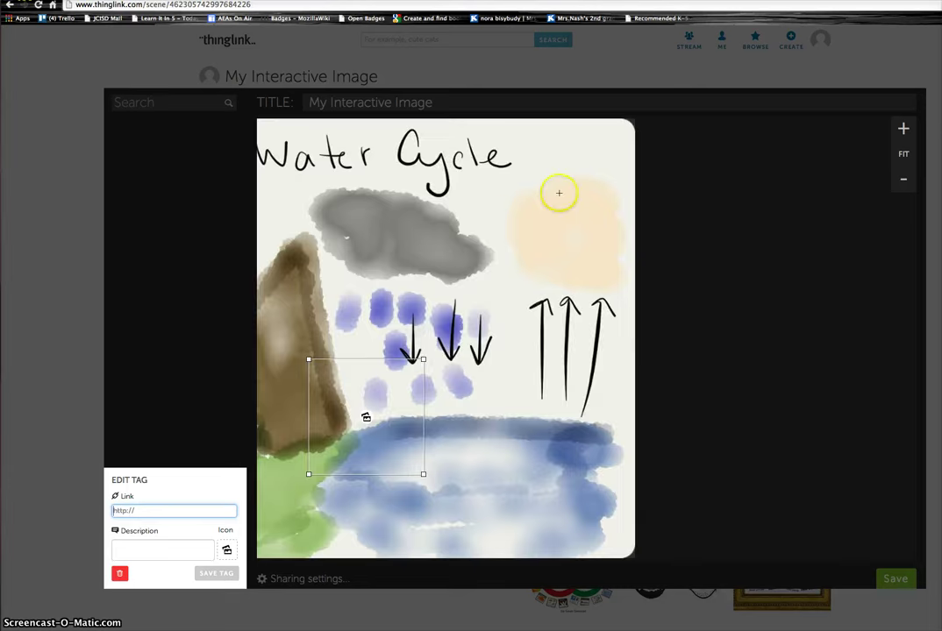
pyautogui.click(903, 128)
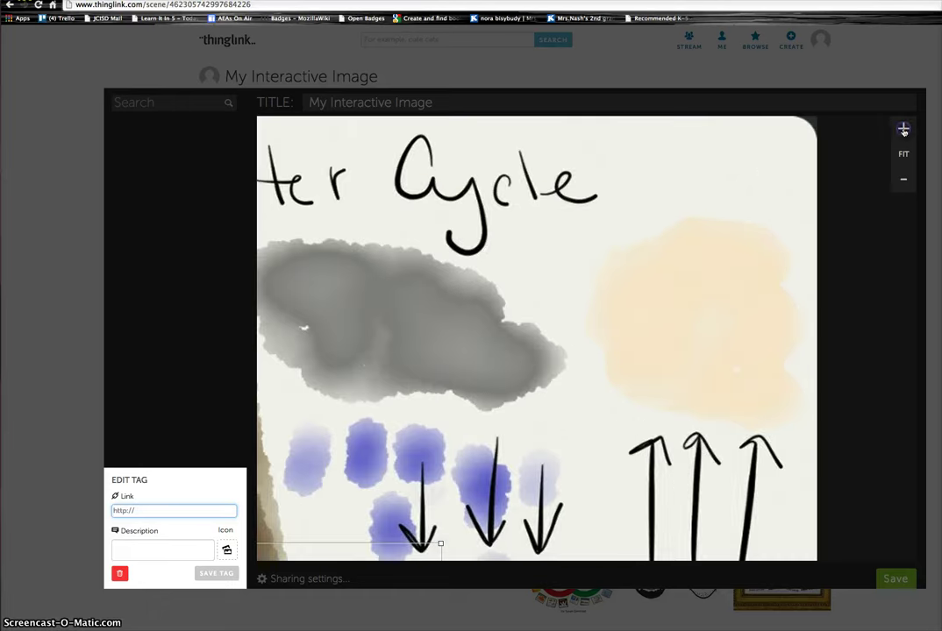
pyautogui.click(903, 179)
pyautogui.click(904, 179)
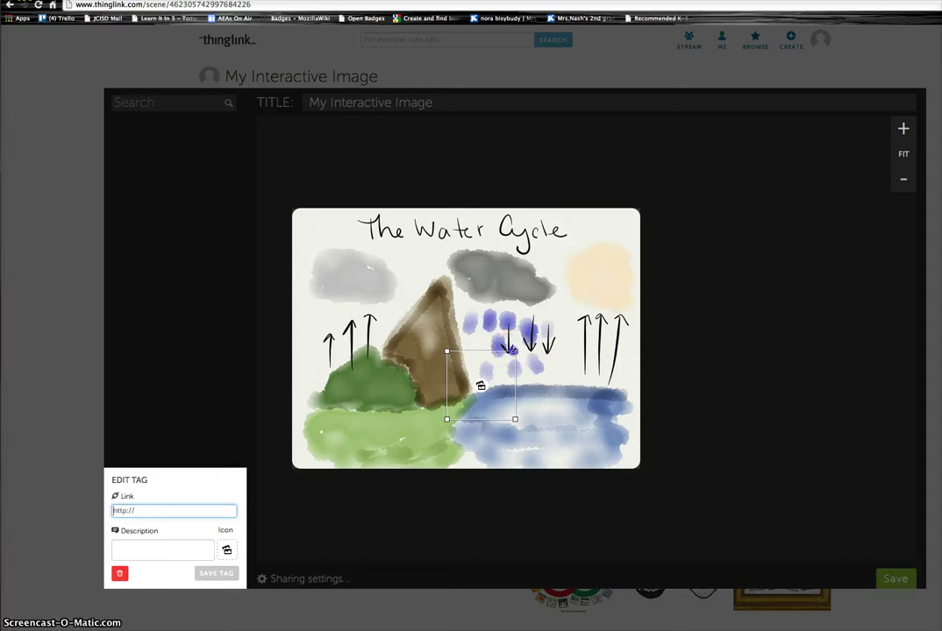
pyautogui.moveTo(511, 352); pyautogui.dragTo(480, 393)
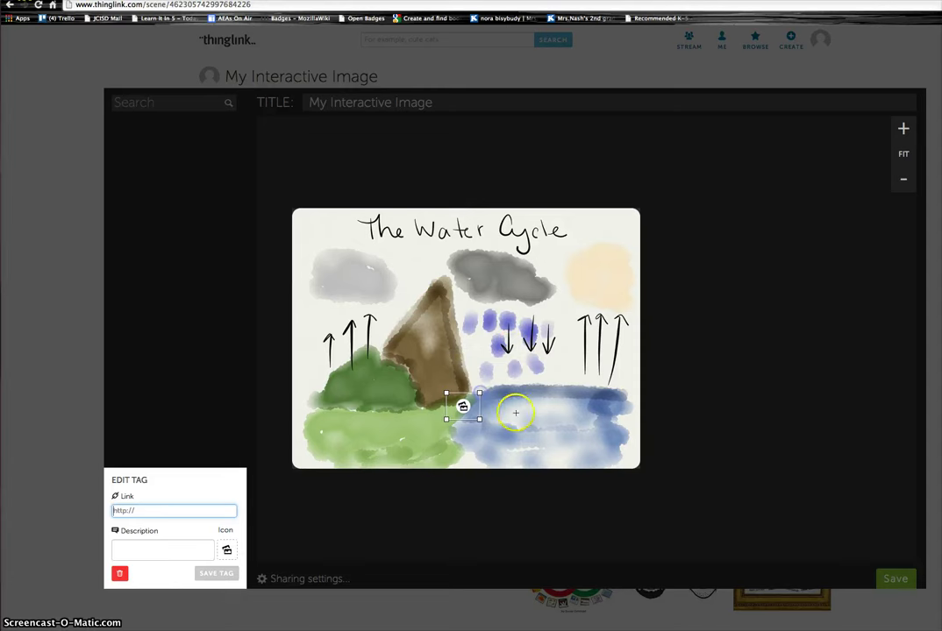
pyautogui.click(524, 333)
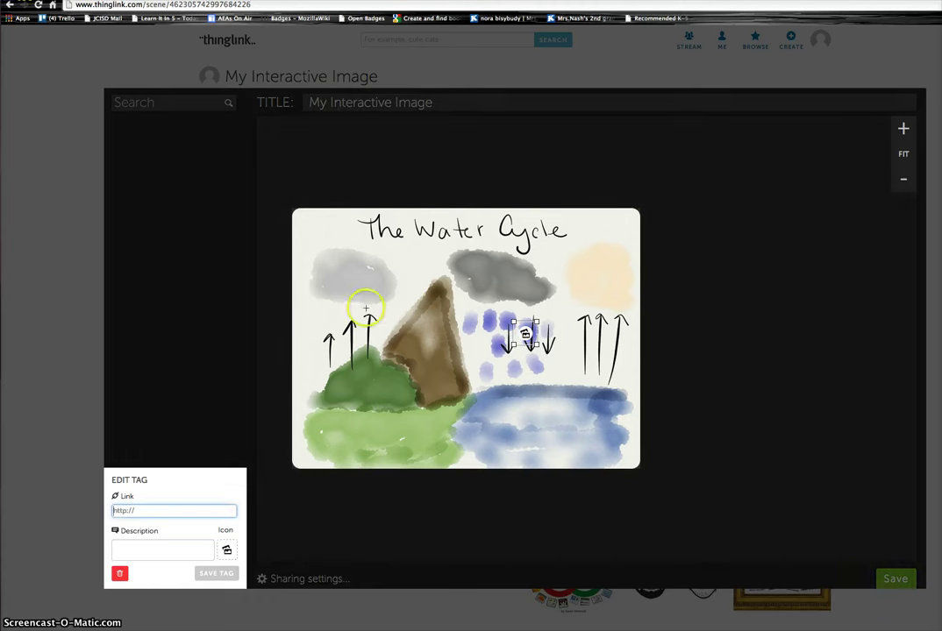
# Place a tag on the middle upward arrow beneath the sun and give it the red target icon.
pyautogui.scroll(2, 346, 345)
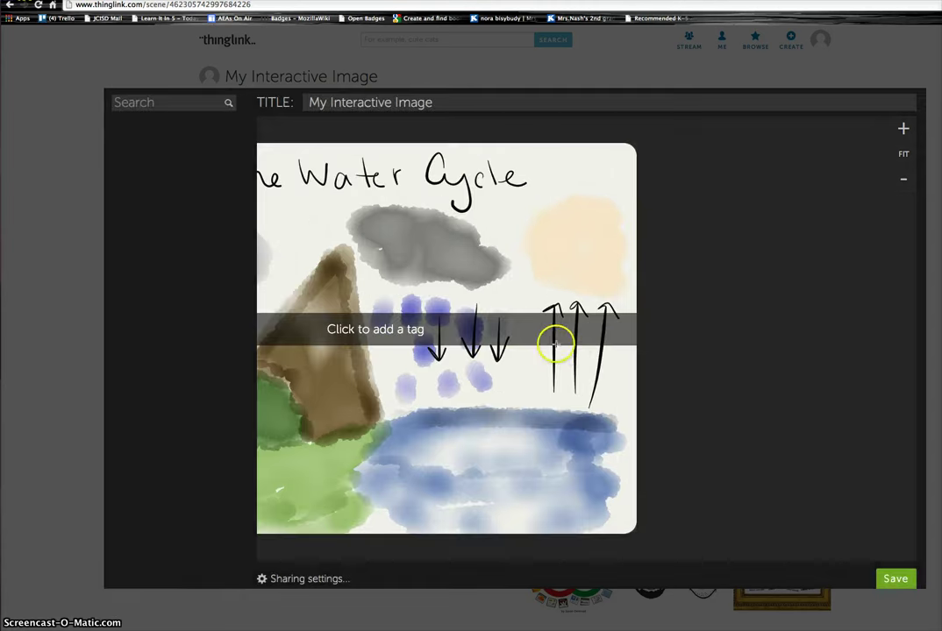
pyautogui.click(572, 345)
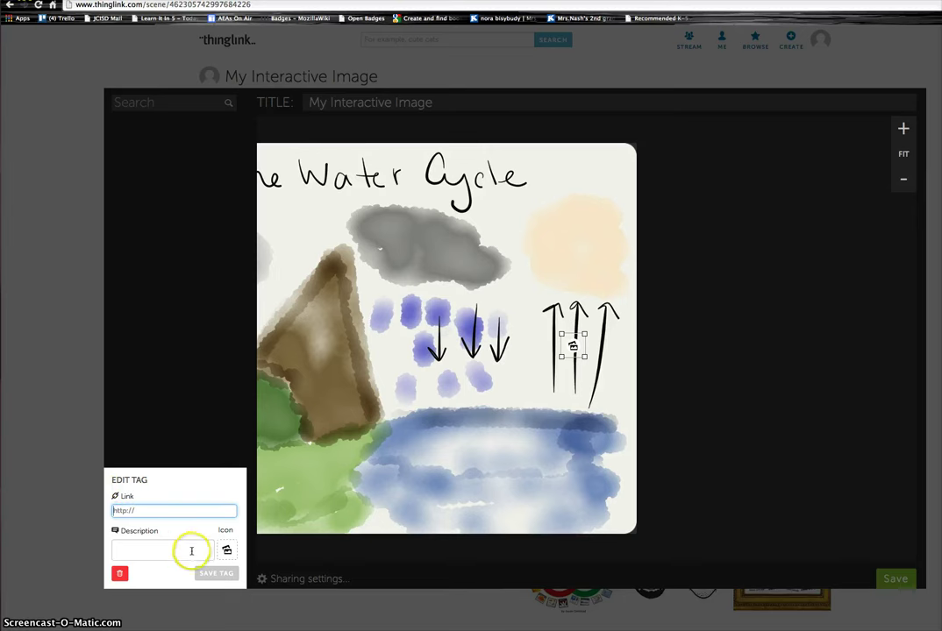
pyautogui.click(180, 509)
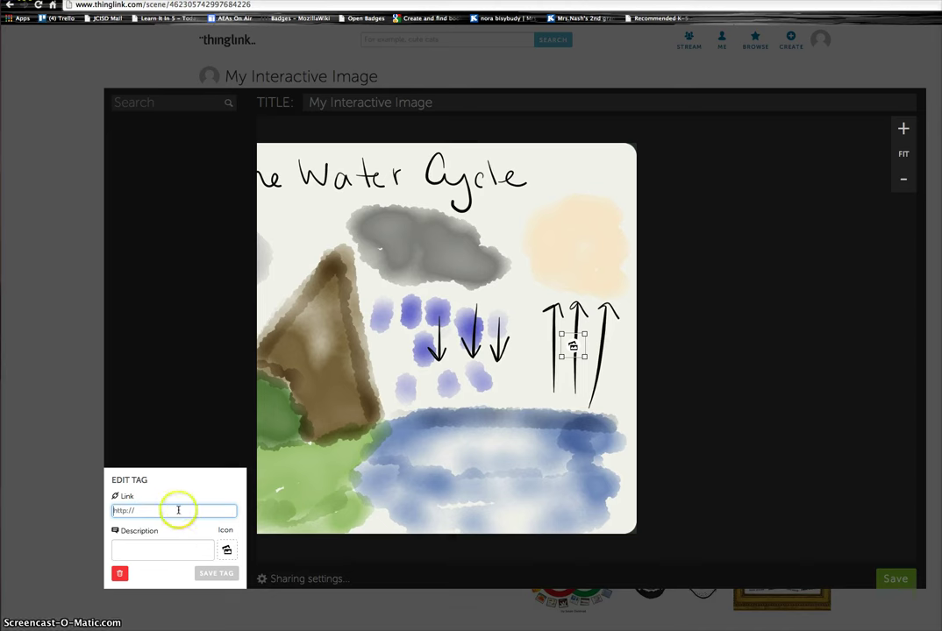
pyautogui.click(227, 551)
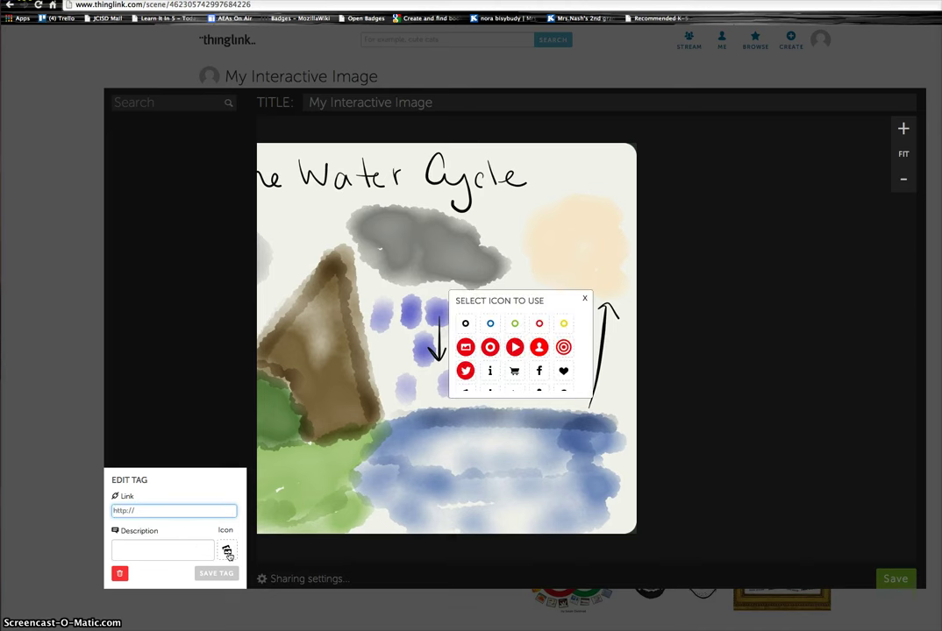
pyautogui.click(563, 348)
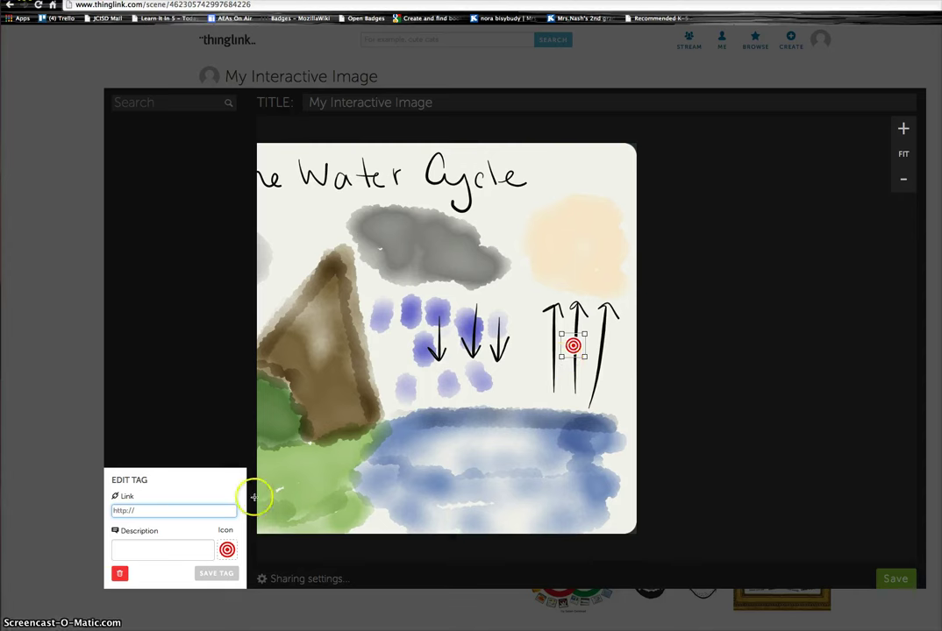
pyautogui.click(179, 513)
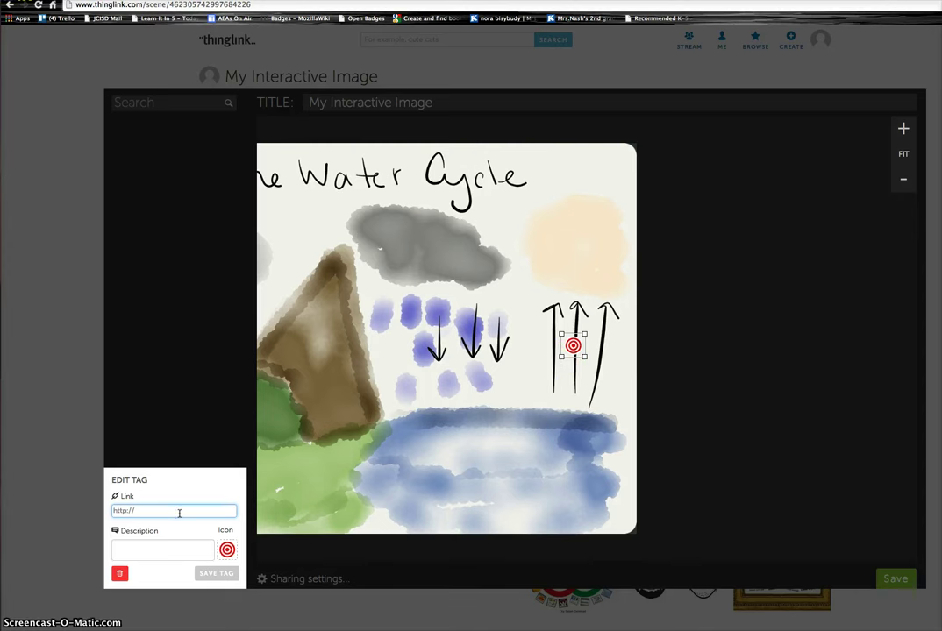
pyautogui.hotkey('ctrl', 'v')
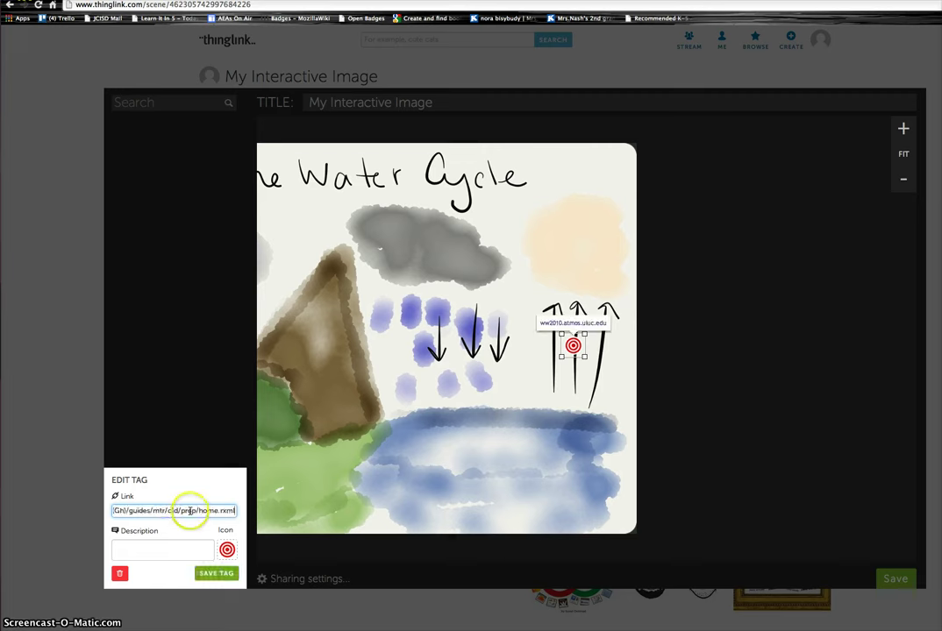
pyautogui.click(190, 511)
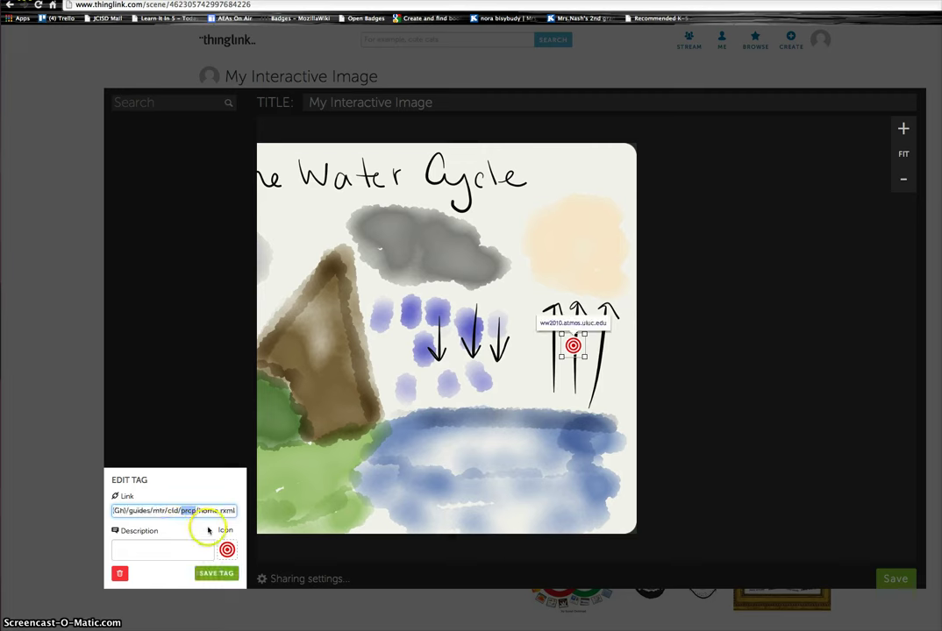
pyautogui.tripleClick(185, 511)
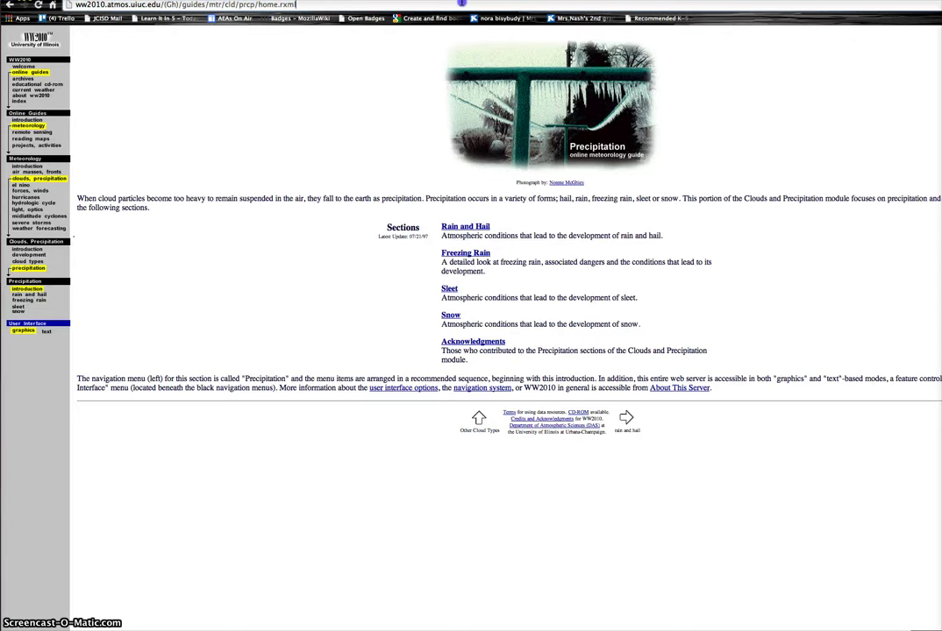
pyautogui.doubleClick(454, 5)
pyautogui.tripleClick(453, 5)
pyautogui.write('cld/prcp/home.rxml')
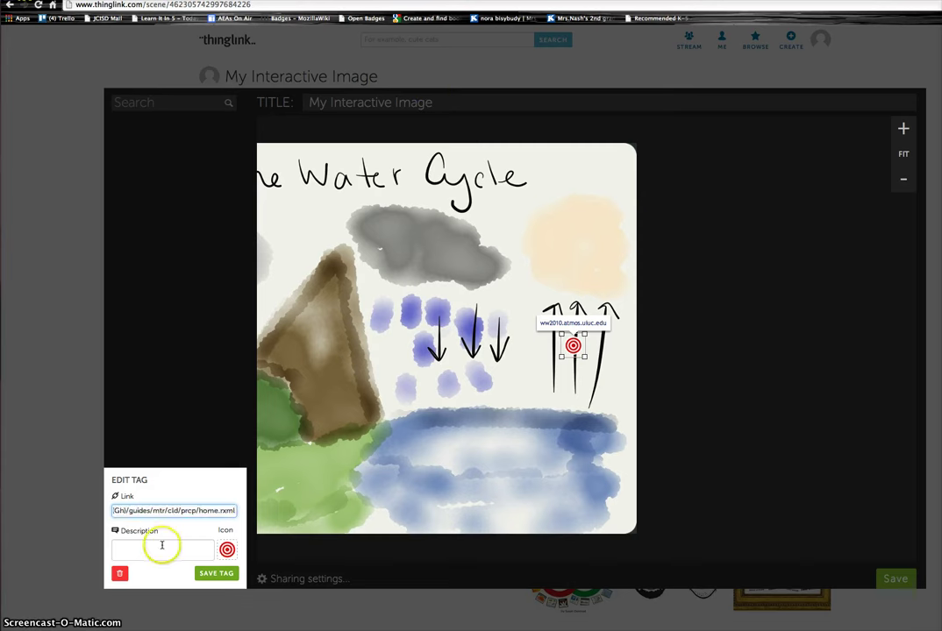
# Set the tag's description to "Precipitation-Give me three forms?" and save the tag.
pyautogui.click(161, 547)
pyautogui.write('P')
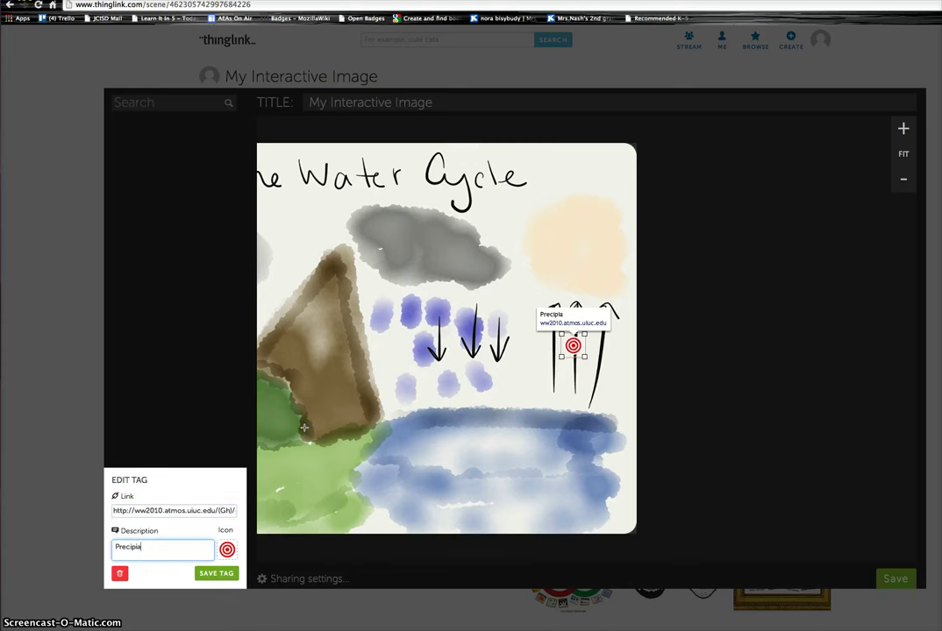
pyautogui.write('recipitation-Give me t')
pyautogui.write('hree forms?')
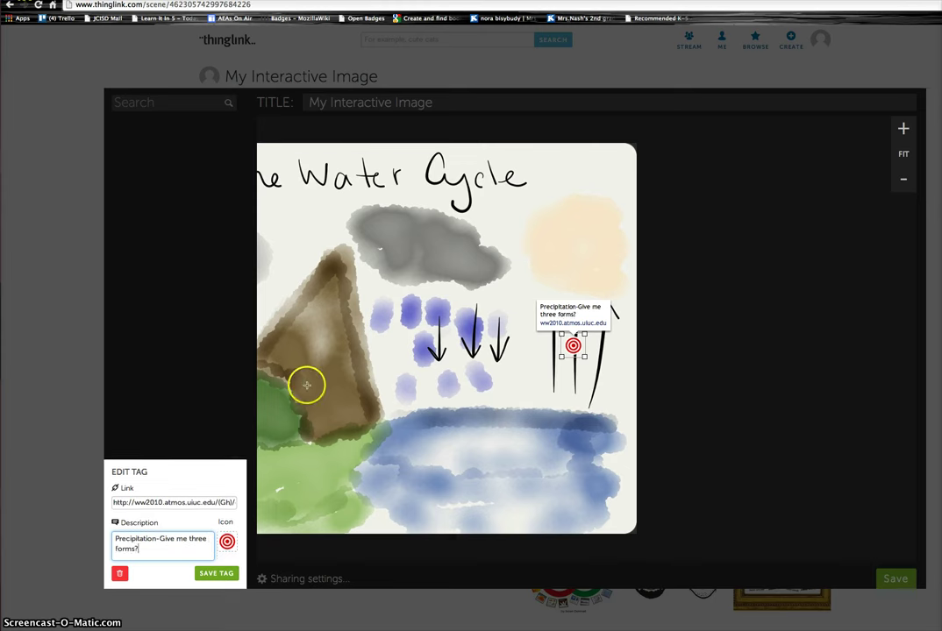
pyautogui.click(216, 573)
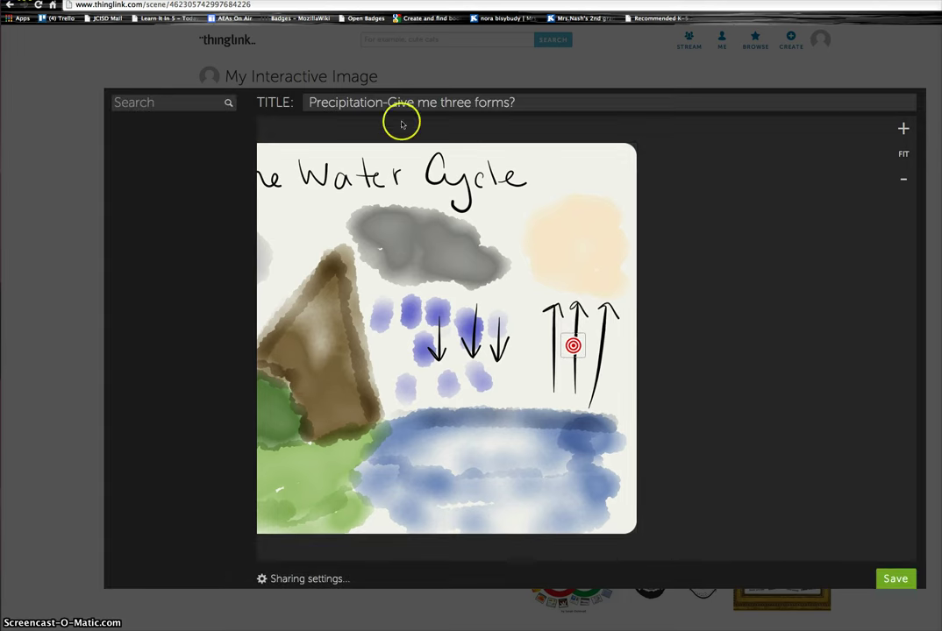
# Change the image's title to "Water Cycle" and save the tagged image.
pyautogui.click(566, 102)
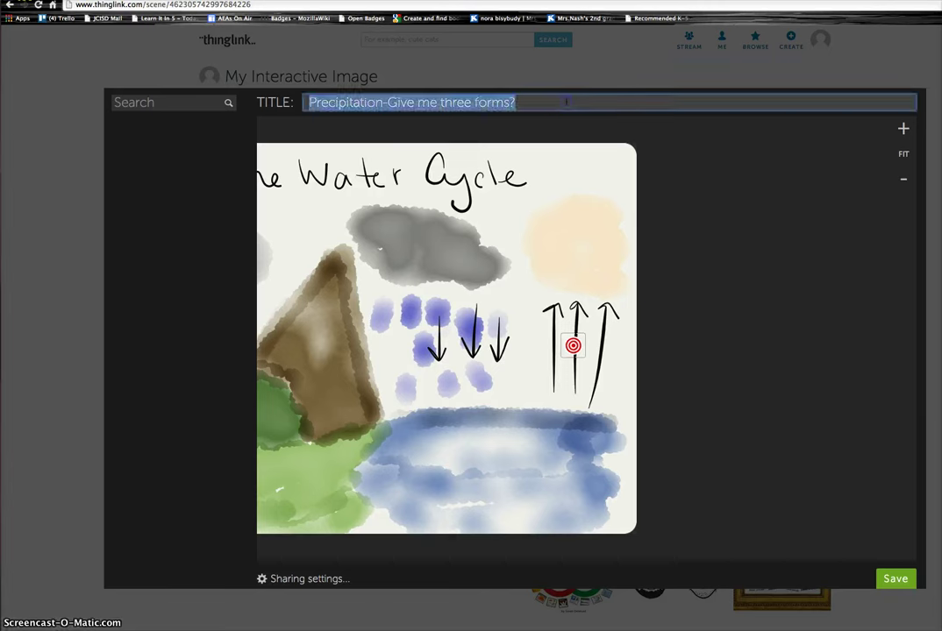
pyautogui.write('Water Cycle')
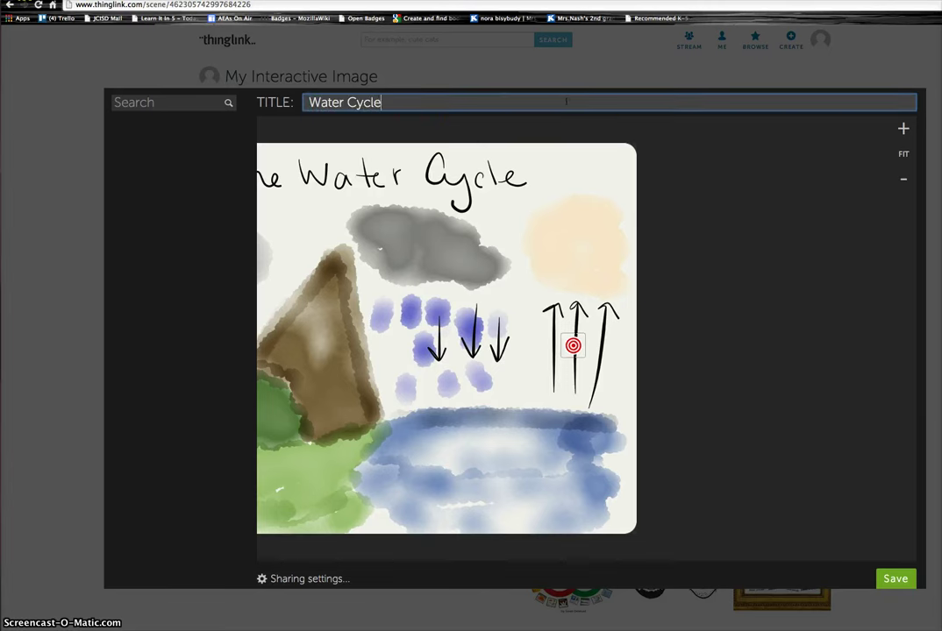
pyautogui.click(881, 576)
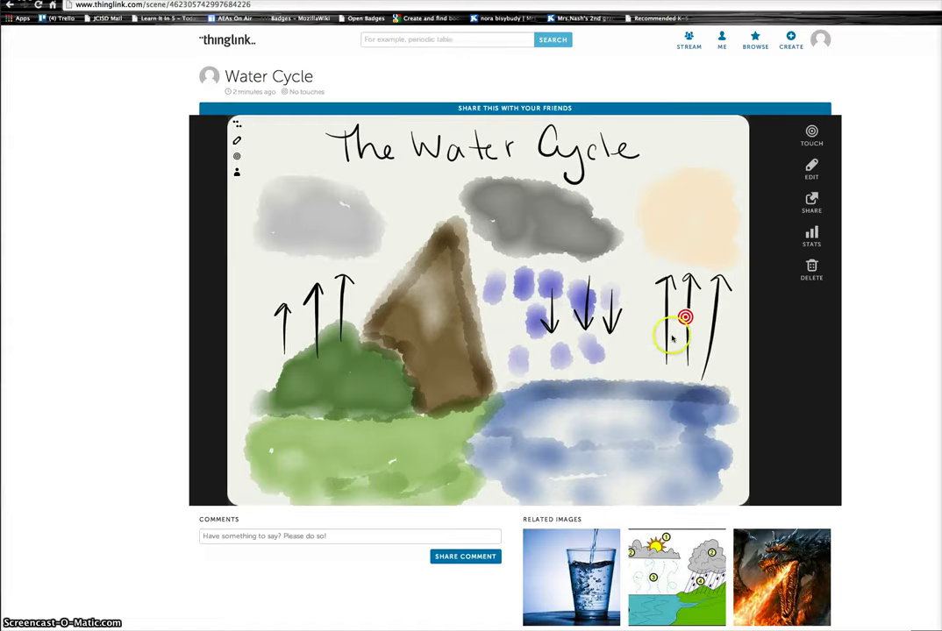
pyautogui.moveTo(684, 317)
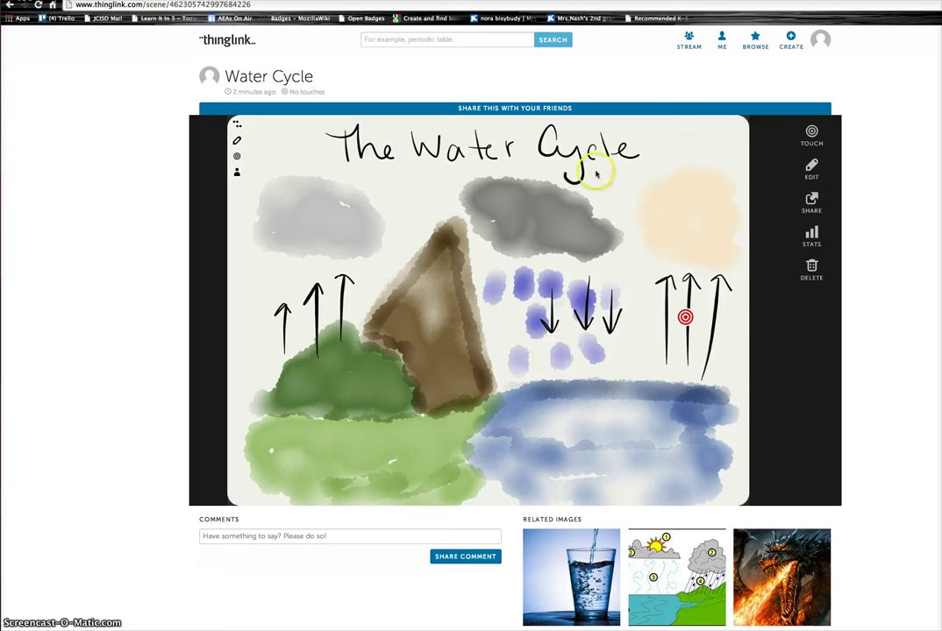
# Review the image's sharing link and embed code, and close the sharing options.
pyautogui.click(809, 202)
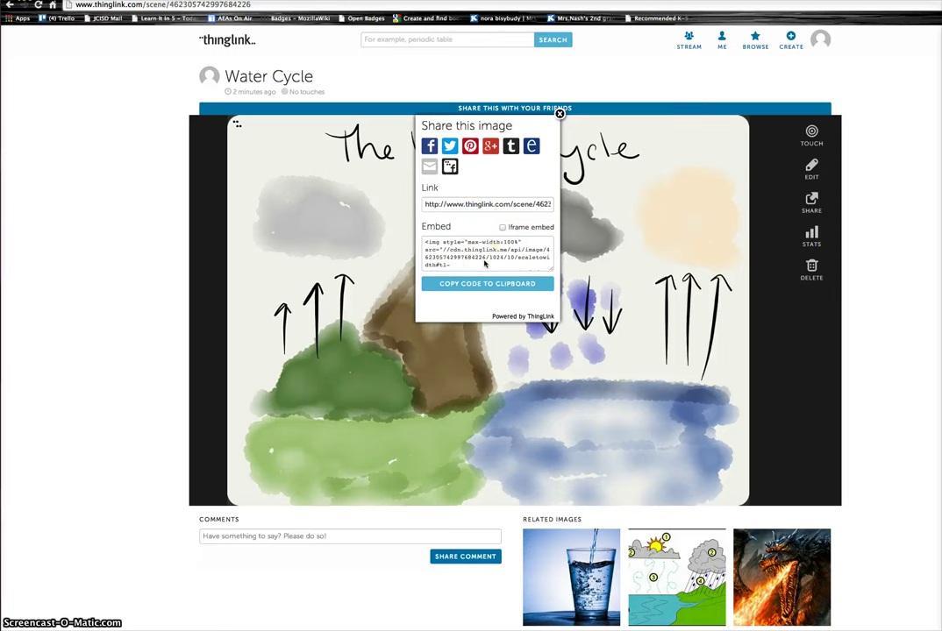
pyautogui.moveTo(480, 248); pyautogui.dragTo(546, 251)
pyautogui.click(456, 318)
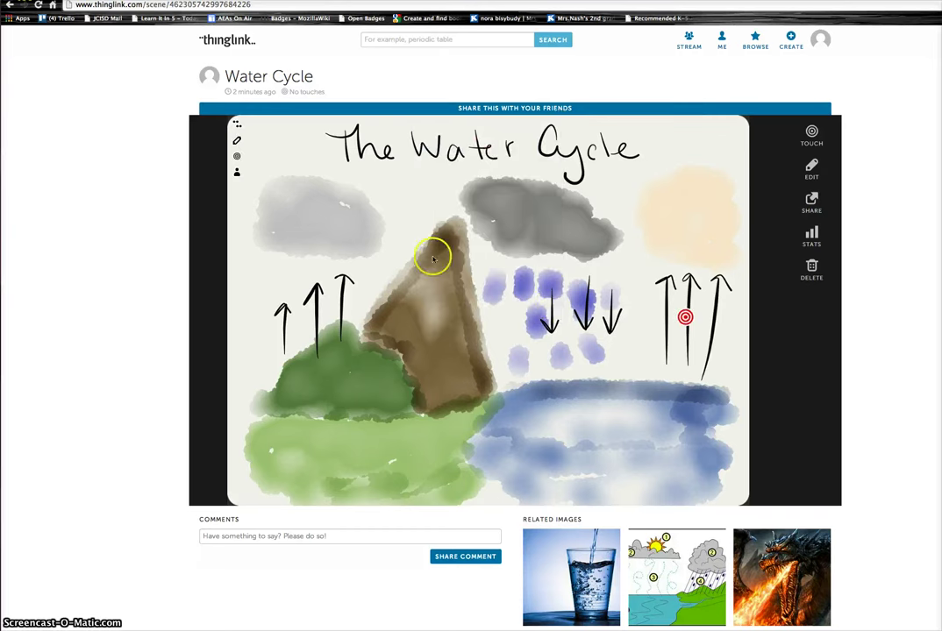